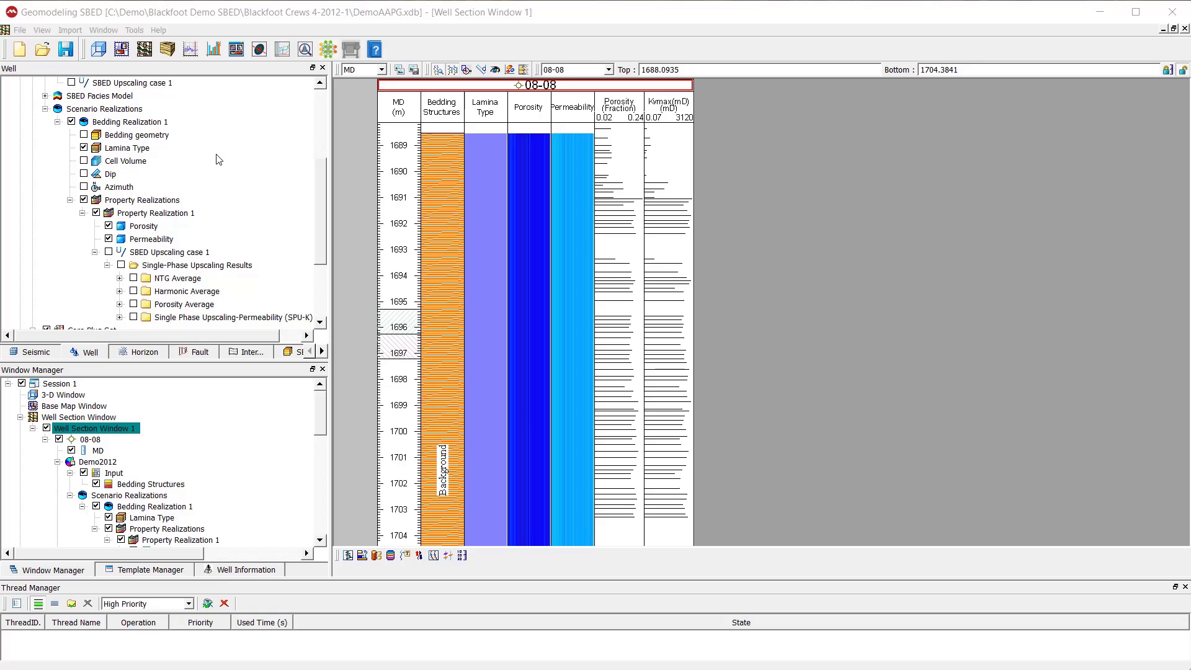
Step: Start a synthetic core plug extraction on Bedding Realization 1 with the plug position set to User defined
{"action": "right_click", "coordinate": [146, 124]}
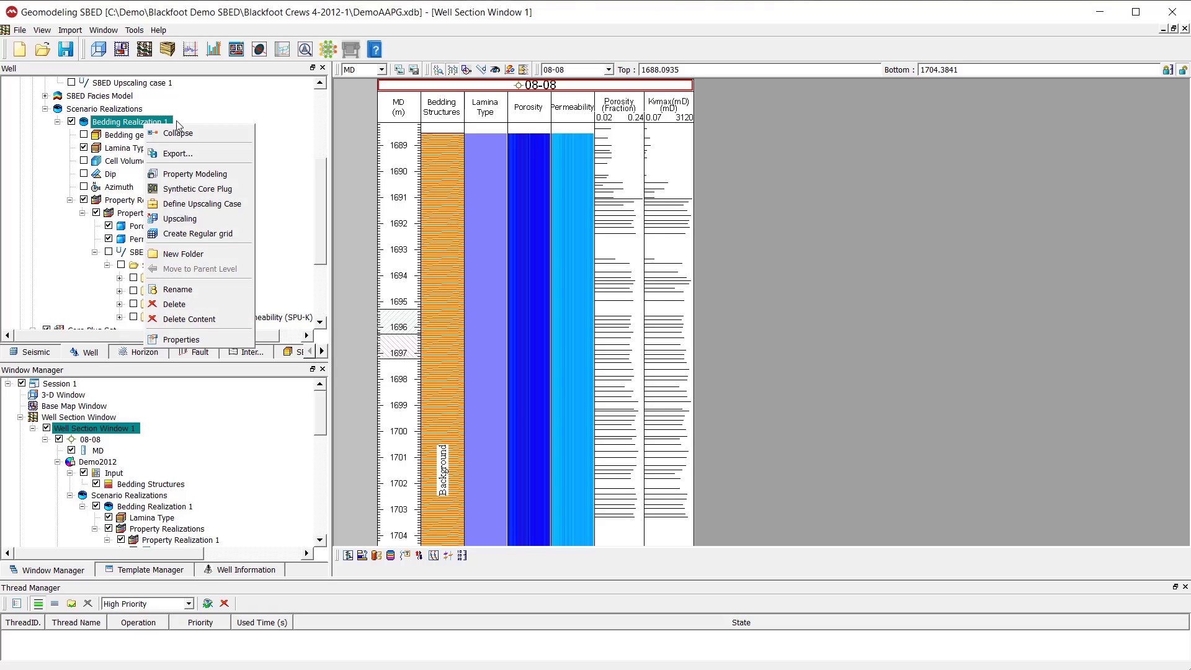
{"action": "left_click", "coordinate": [186, 189]}
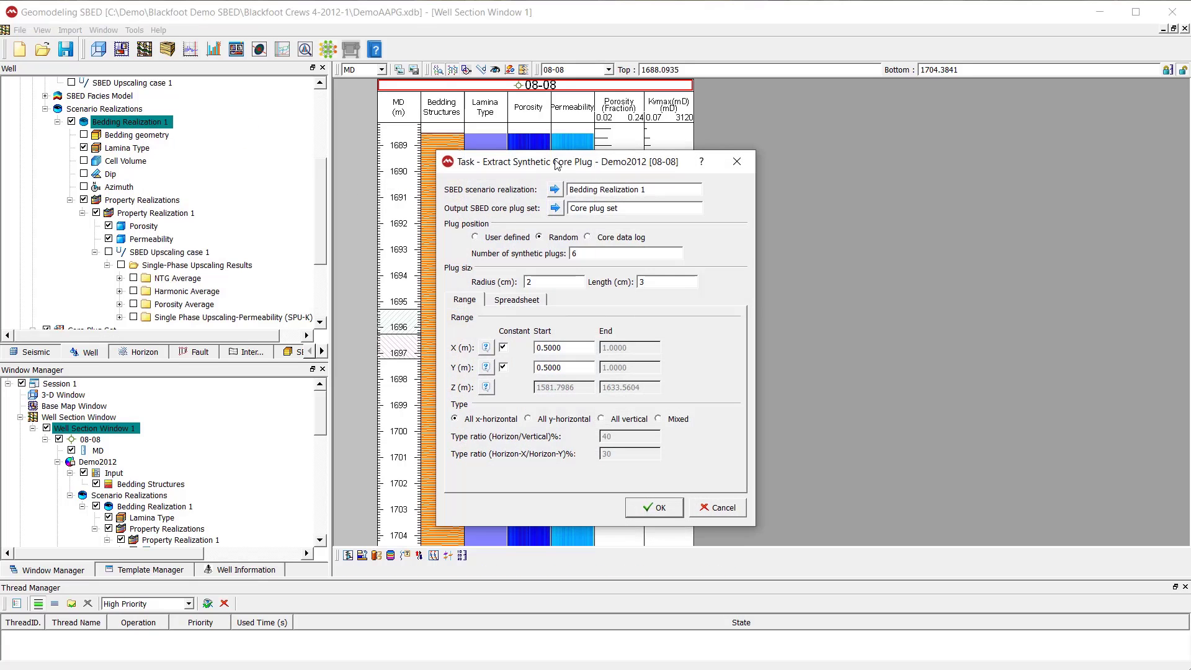
{"action": "left_click_drag", "start_coordinate": [559, 163], "coordinate": [829, 131]}
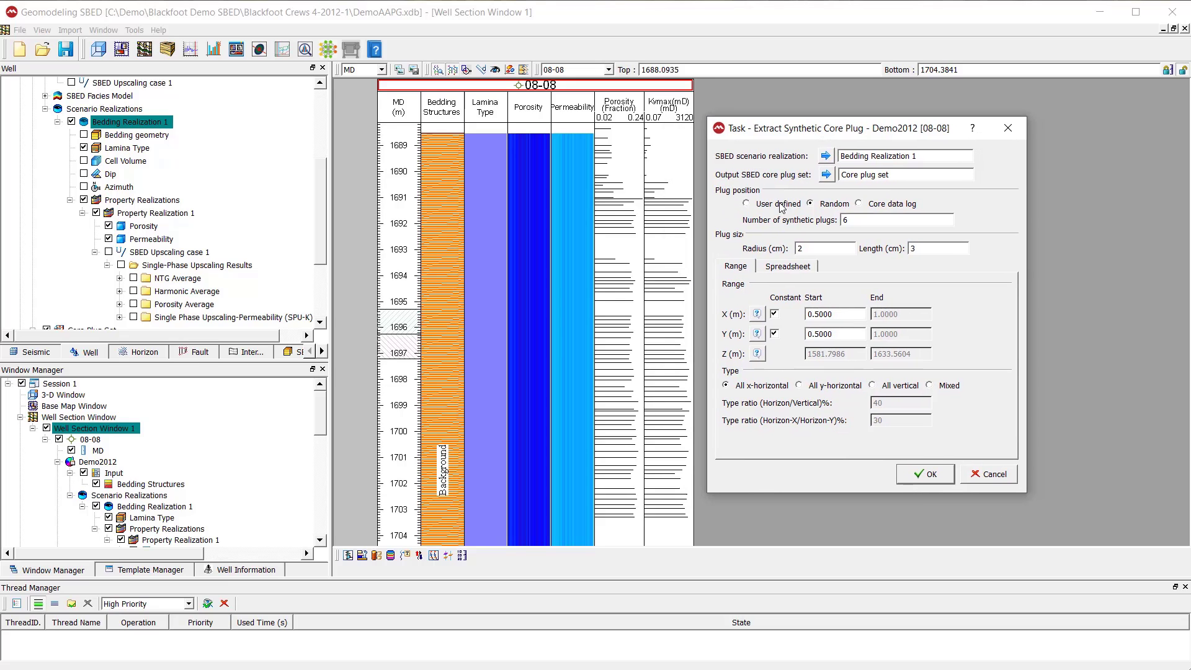
{"action": "left_click", "coordinate": [898, 208]}
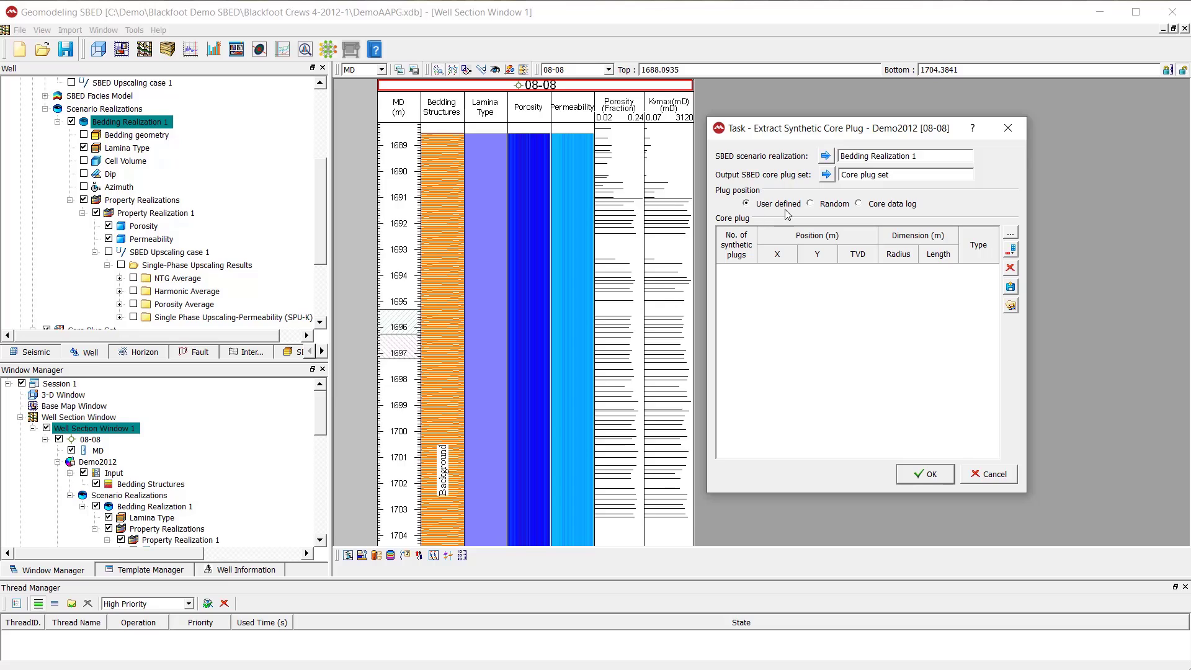
Step: Start importing a core plug file and examine the example format's parameters, column list and ASCII data rows
{"action": "left_click", "coordinate": [1011, 307]}
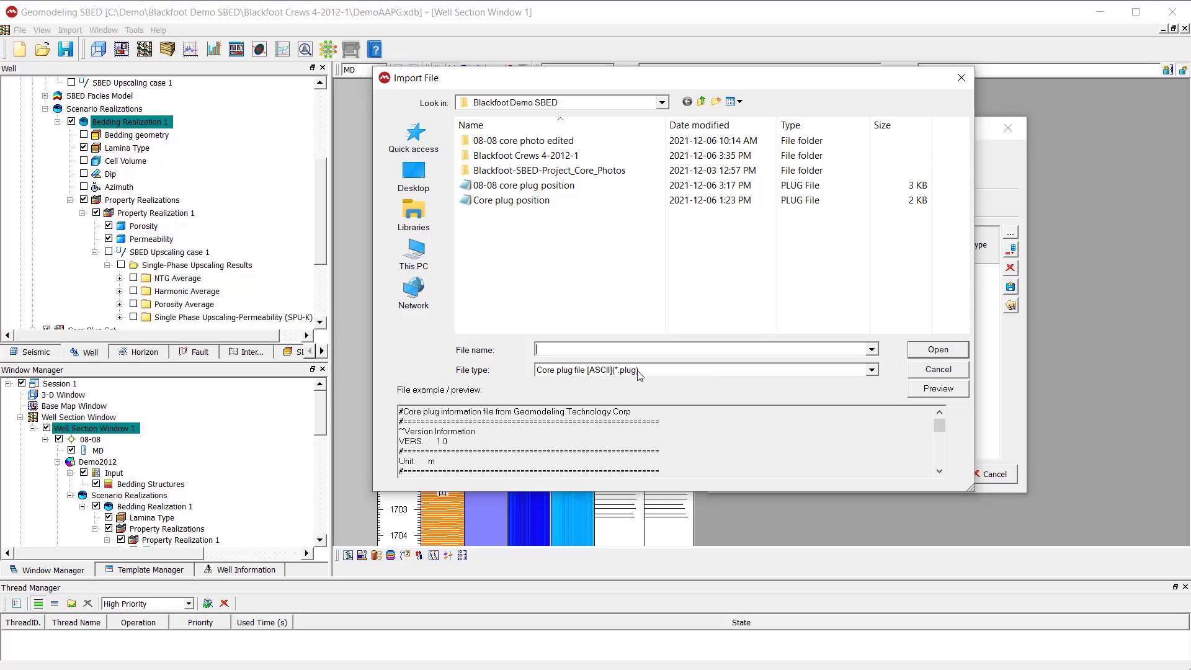
{"action": "scroll", "coordinate": [604, 428], "scroll_direction": "down", "scroll_amount": 2}
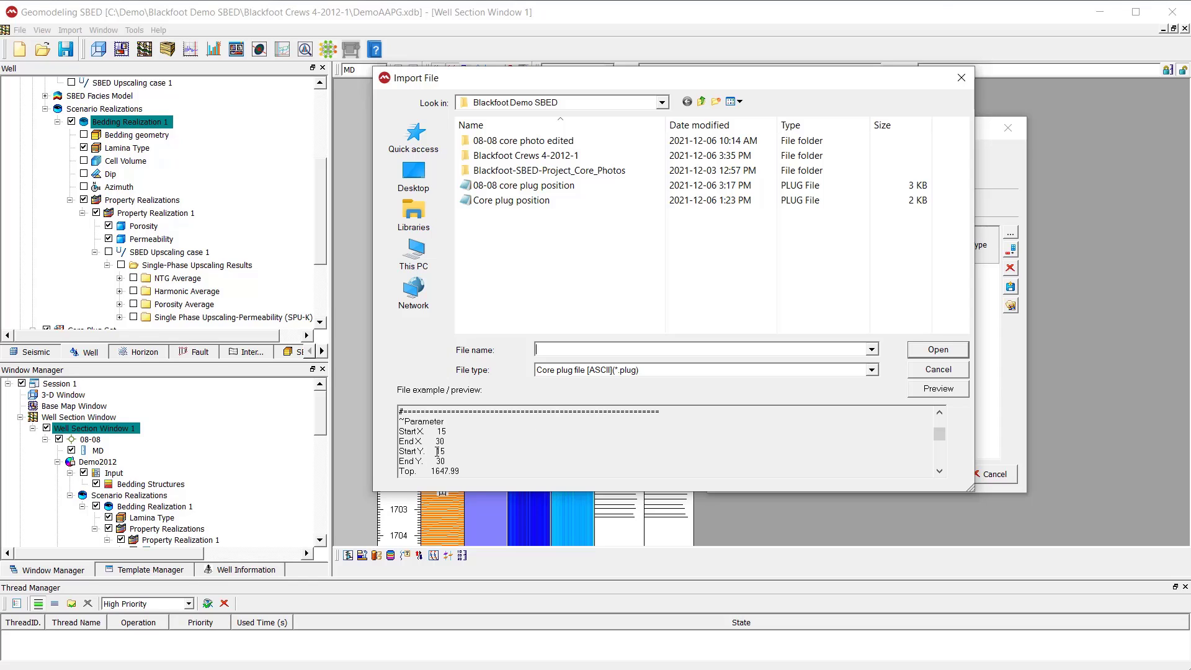
{"action": "left_click_drag", "start_coordinate": [466, 492], "coordinate": [466, 561]}
{"action": "scroll", "coordinate": [486, 480], "scroll_direction": "down", "scroll_amount": 2}
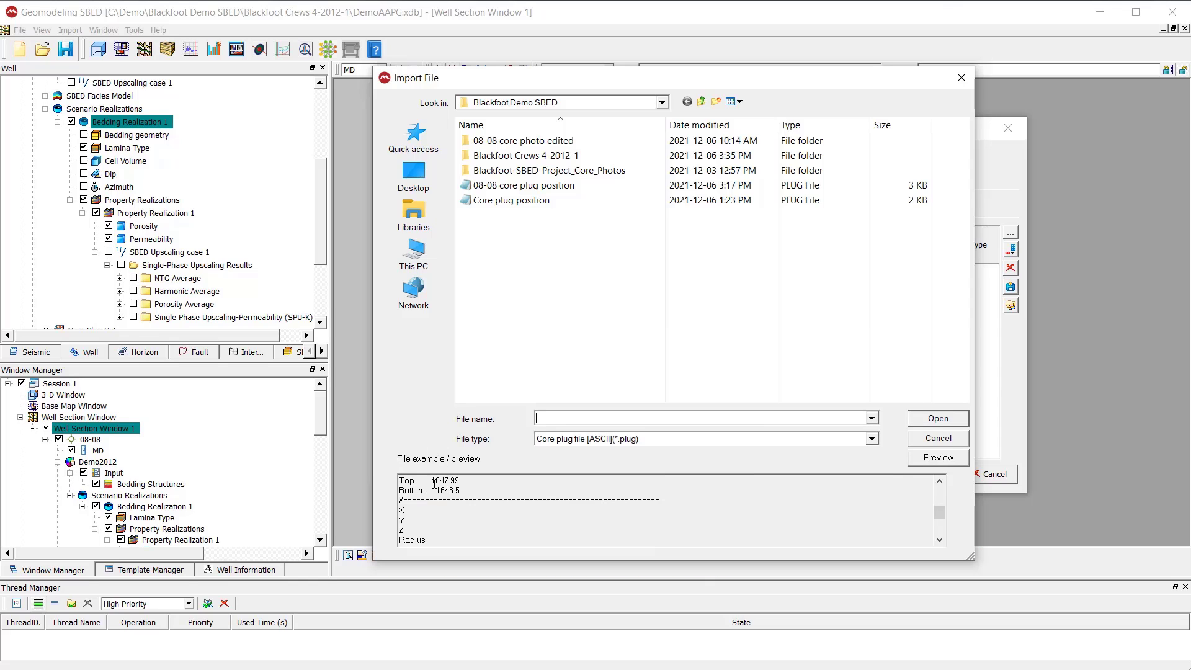
{"action": "scroll", "coordinate": [481, 515], "scroll_direction": "up", "scroll_amount": 2}
{"action": "scroll", "coordinate": [484, 517], "scroll_direction": "down", "scroll_amount": 2}
{"action": "scroll", "coordinate": [485, 517], "scroll_direction": "down", "scroll_amount": 2}
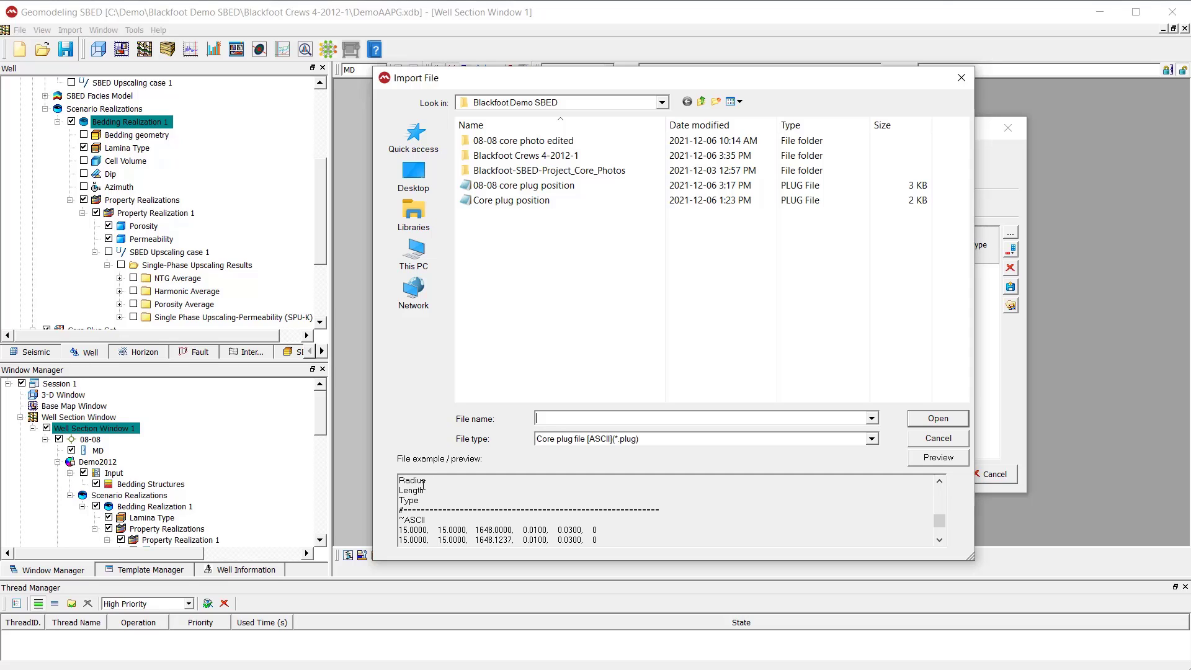
{"action": "scroll", "coordinate": [427, 494], "scroll_direction": "down", "scroll_amount": 1}
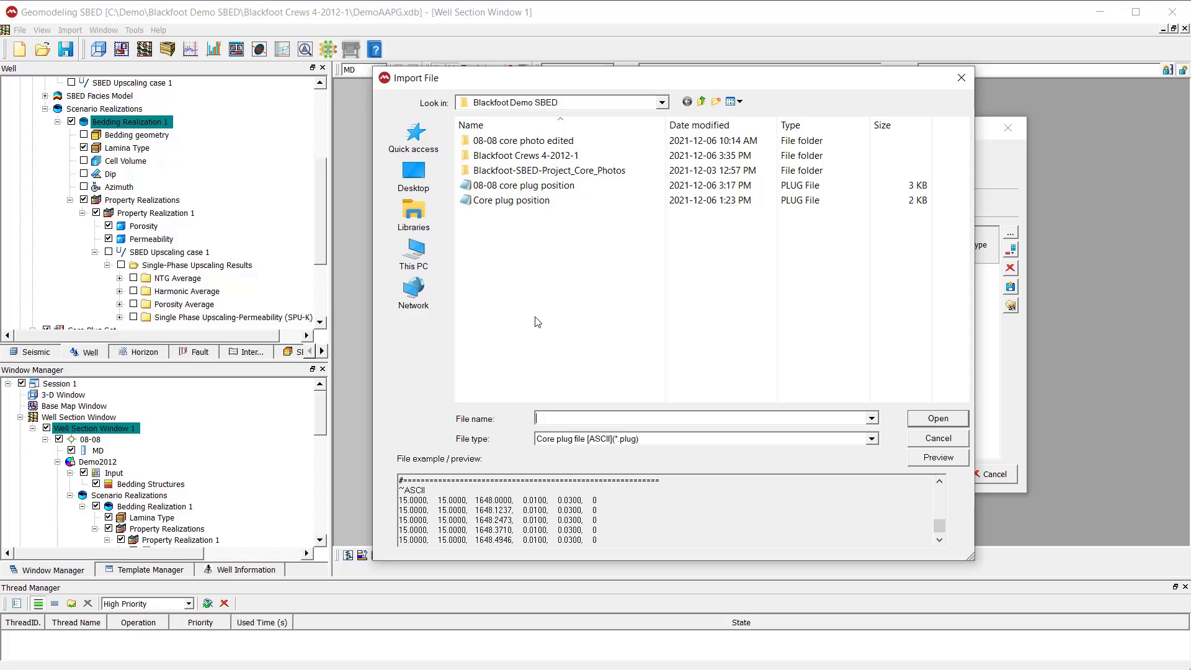
Step: Preview the file 08-08 core plug position and import its plug positions into the extraction task
{"action": "left_click", "coordinate": [519, 187]}
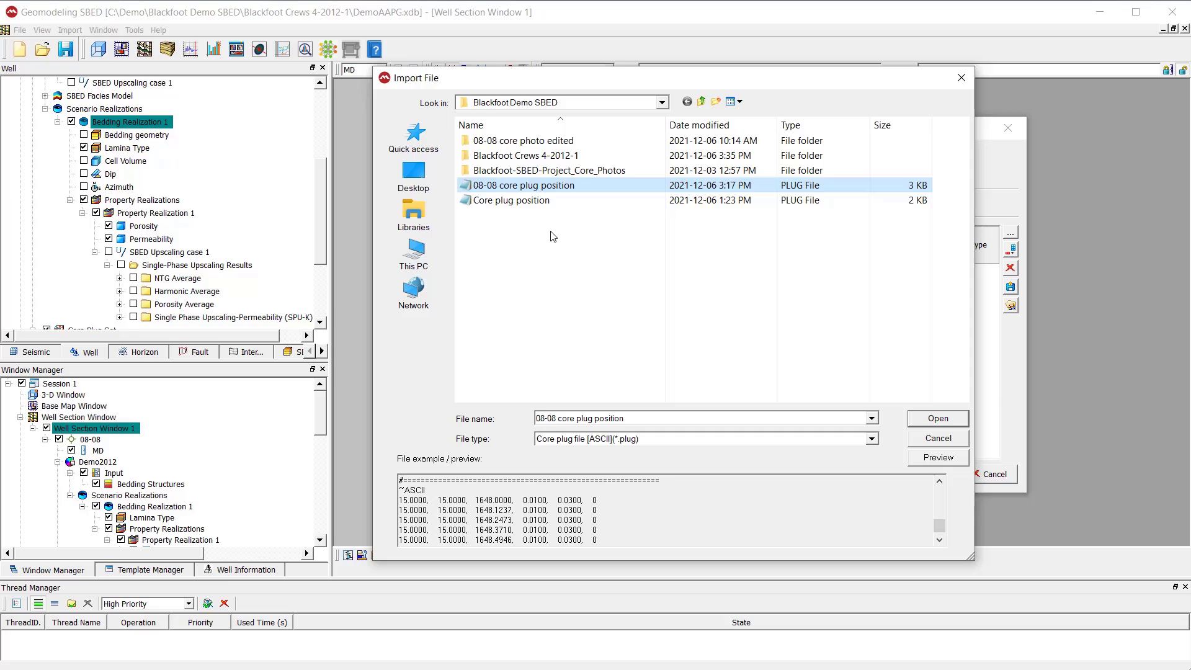
{"action": "left_click", "coordinate": [949, 460]}
{"action": "scroll", "coordinate": [732, 500], "scroll_direction": "down", "scroll_amount": 1}
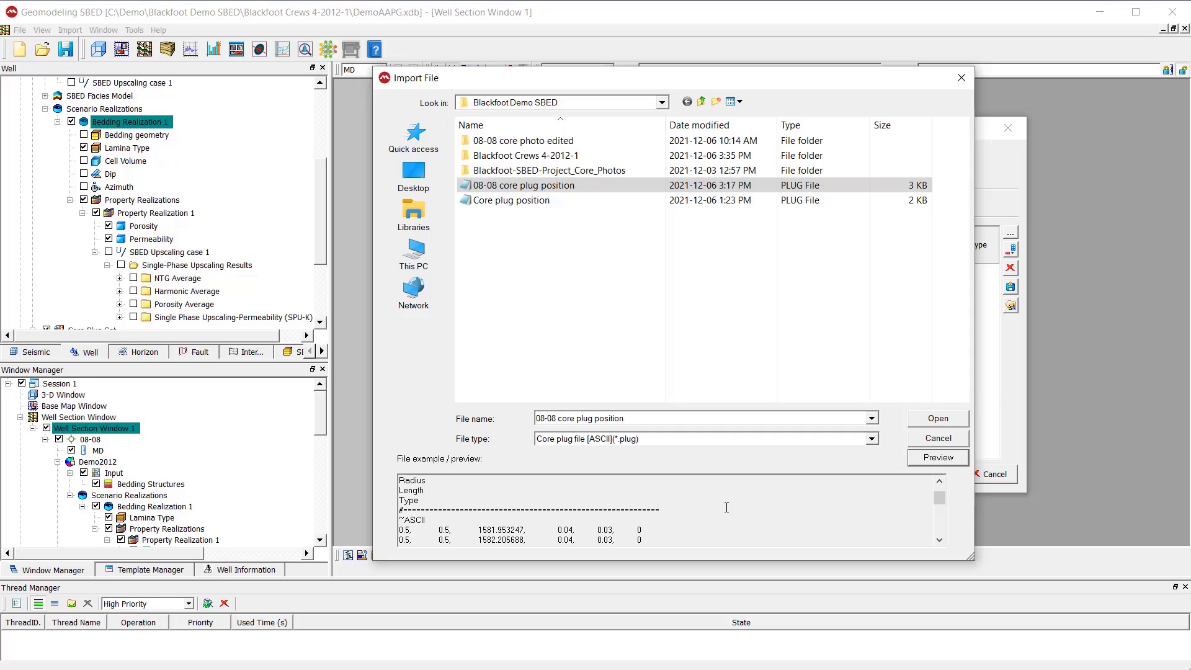
{"action": "scroll", "coordinate": [728, 507], "scroll_direction": "down", "scroll_amount": 1}
{"action": "scroll", "coordinate": [726, 509], "scroll_direction": "up", "scroll_amount": 2}
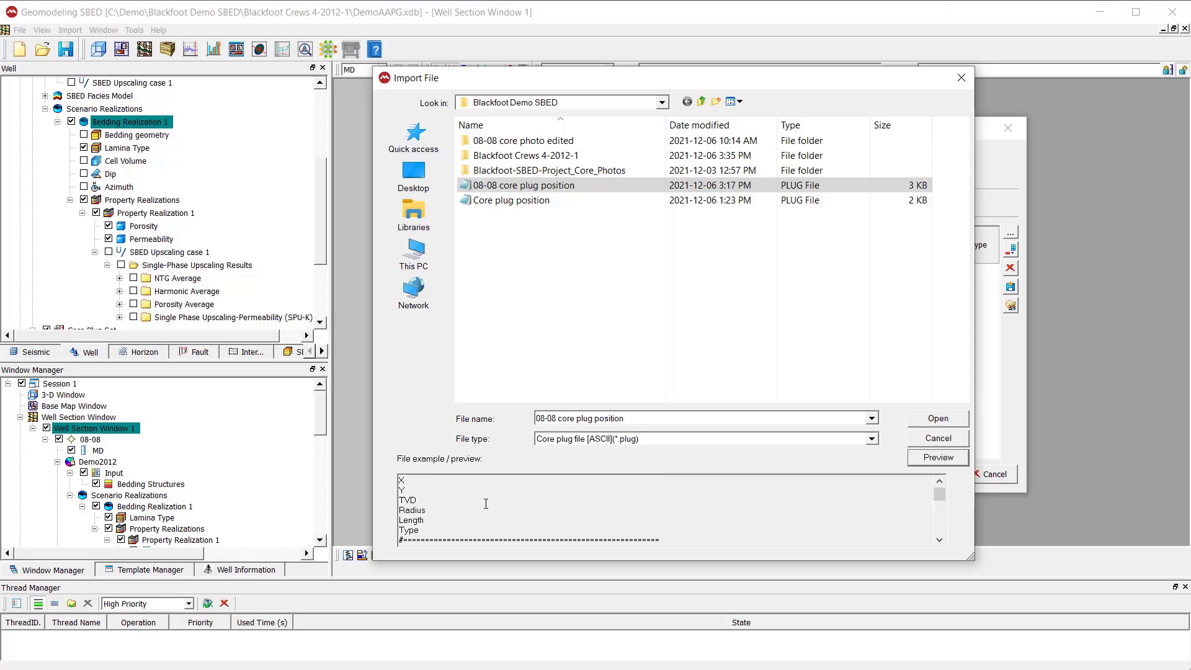
{"action": "scroll", "coordinate": [422, 490], "scroll_direction": "down", "scroll_amount": 1}
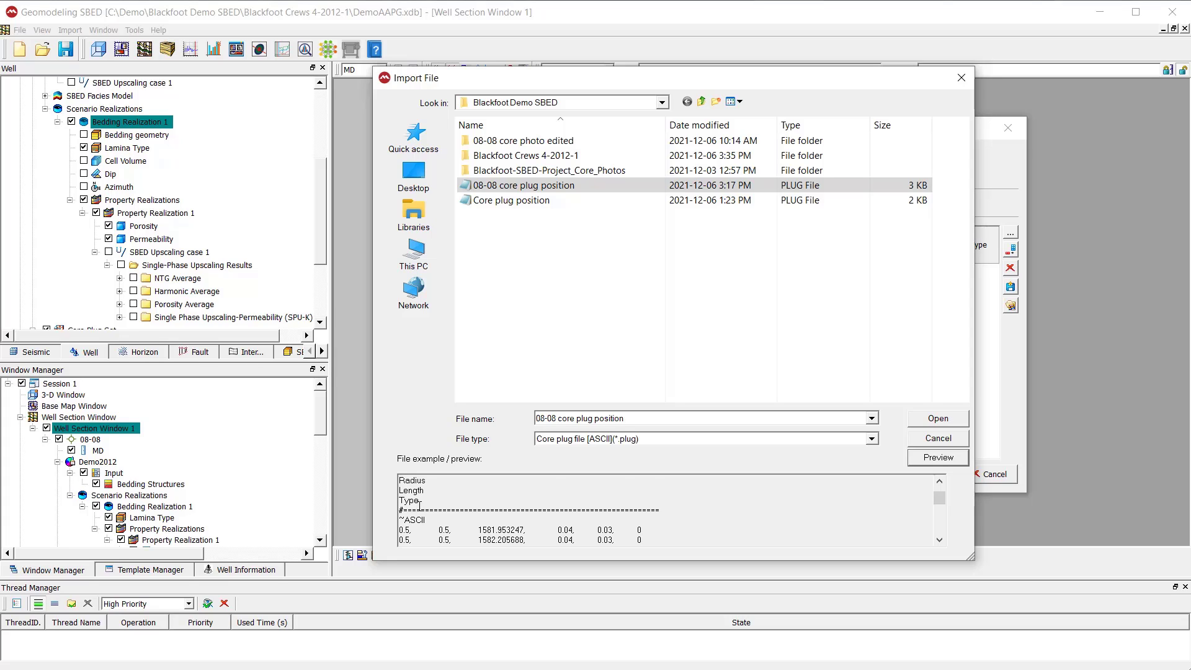
{"action": "scroll", "coordinate": [420, 507], "scroll_direction": "down", "scroll_amount": 1}
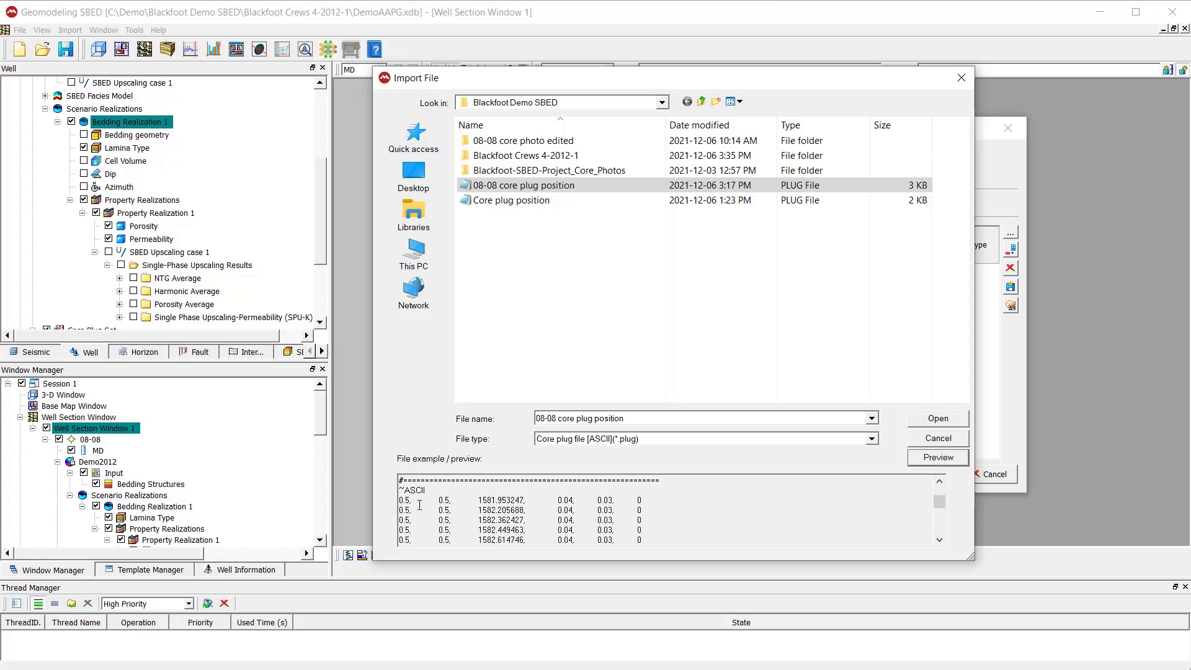
{"action": "left_click", "coordinate": [937, 419]}
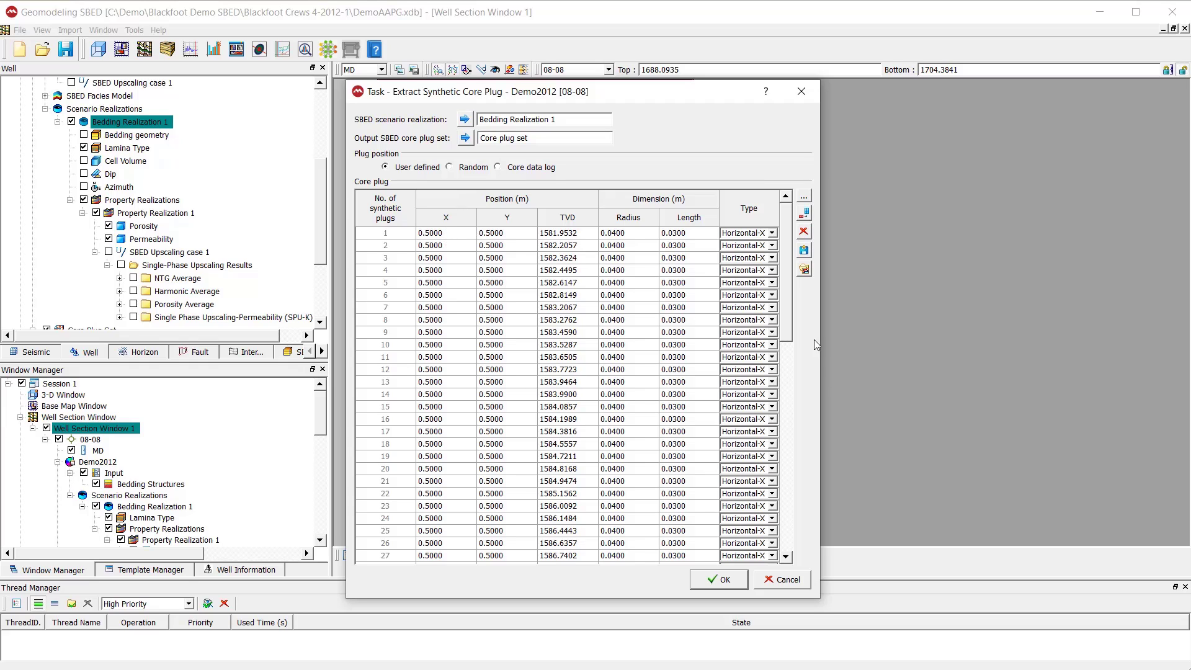
Step: Check the imported plug table through its last row and run the extraction into Core plug set
{"action": "left_click_drag", "start_coordinate": [786, 323], "coordinate": [794, 575]}
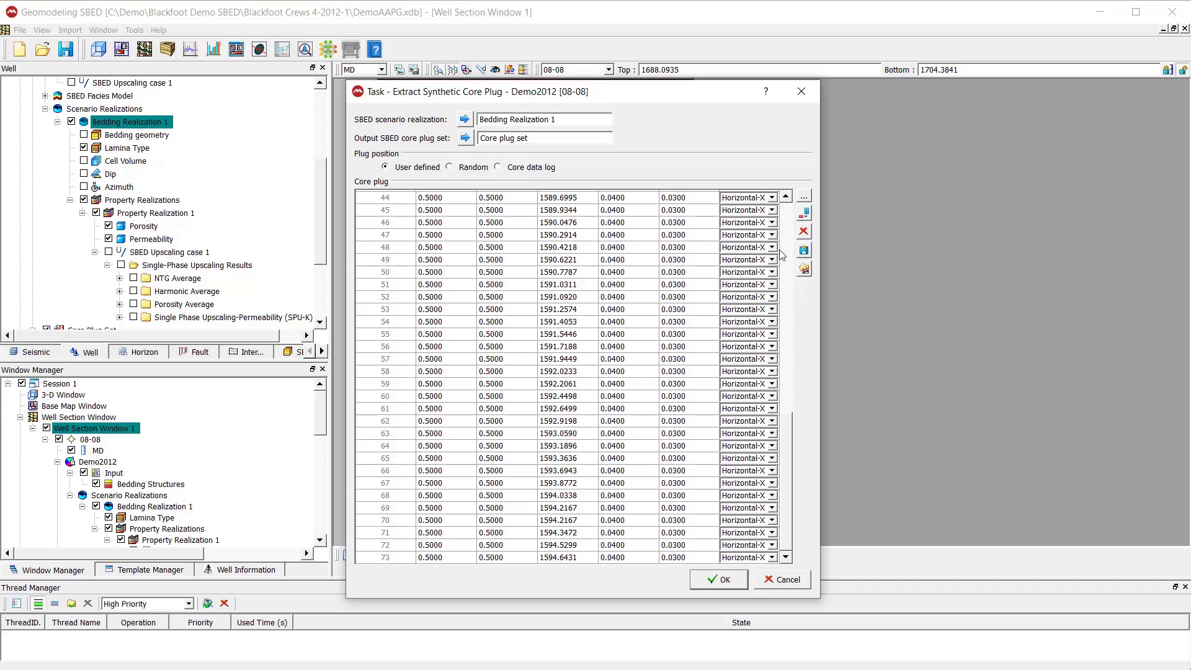
{"action": "left_click", "coordinate": [786, 224]}
{"action": "left_click", "coordinate": [787, 249]}
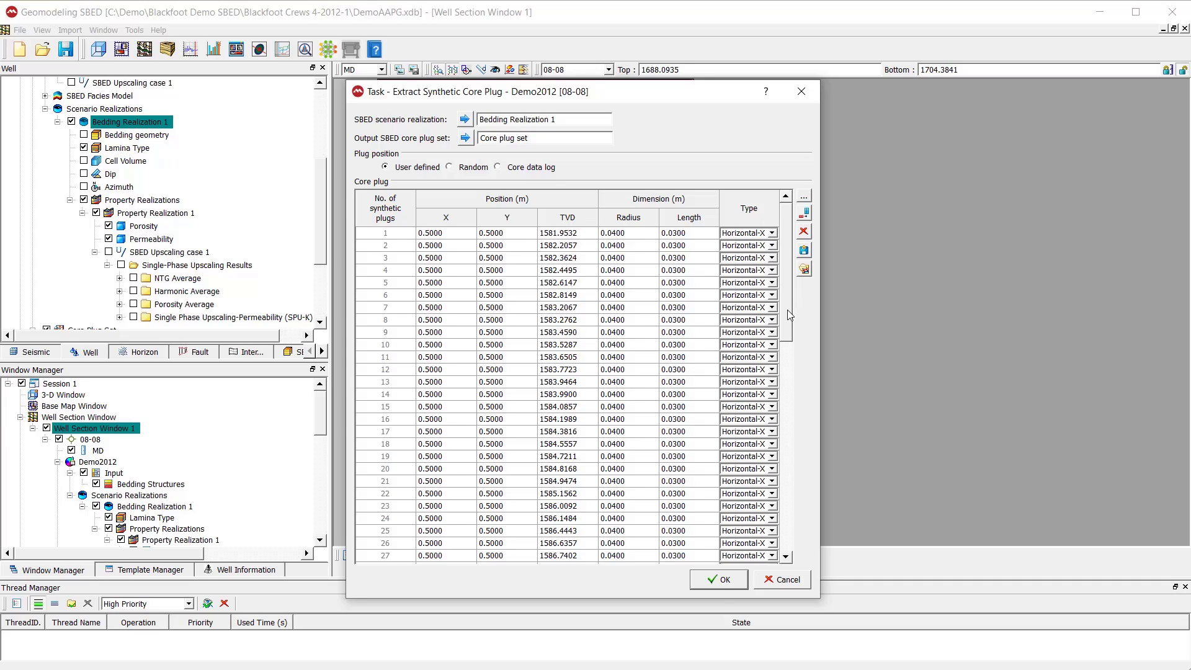
{"action": "left_click", "coordinate": [718, 583]}
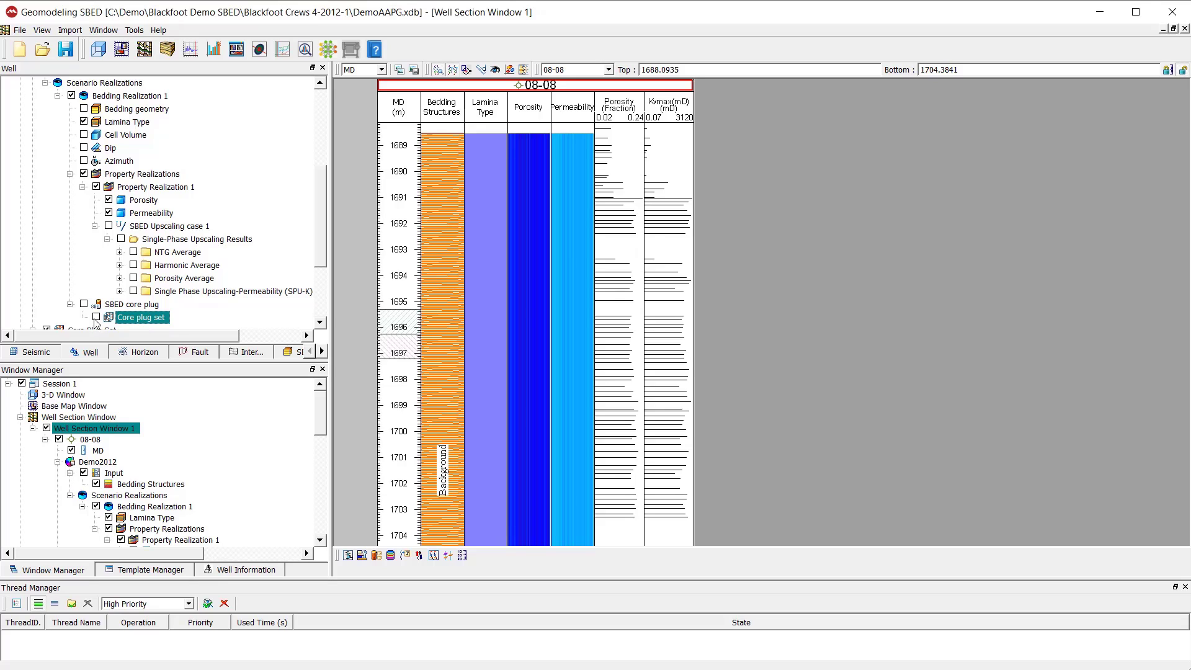
Step: Display the extracted Core plug set under SBED core plug in the well section for well 08-08
{"action": "scroll", "coordinate": [100, 317], "scroll_direction": "down", "scroll_amount": 1}
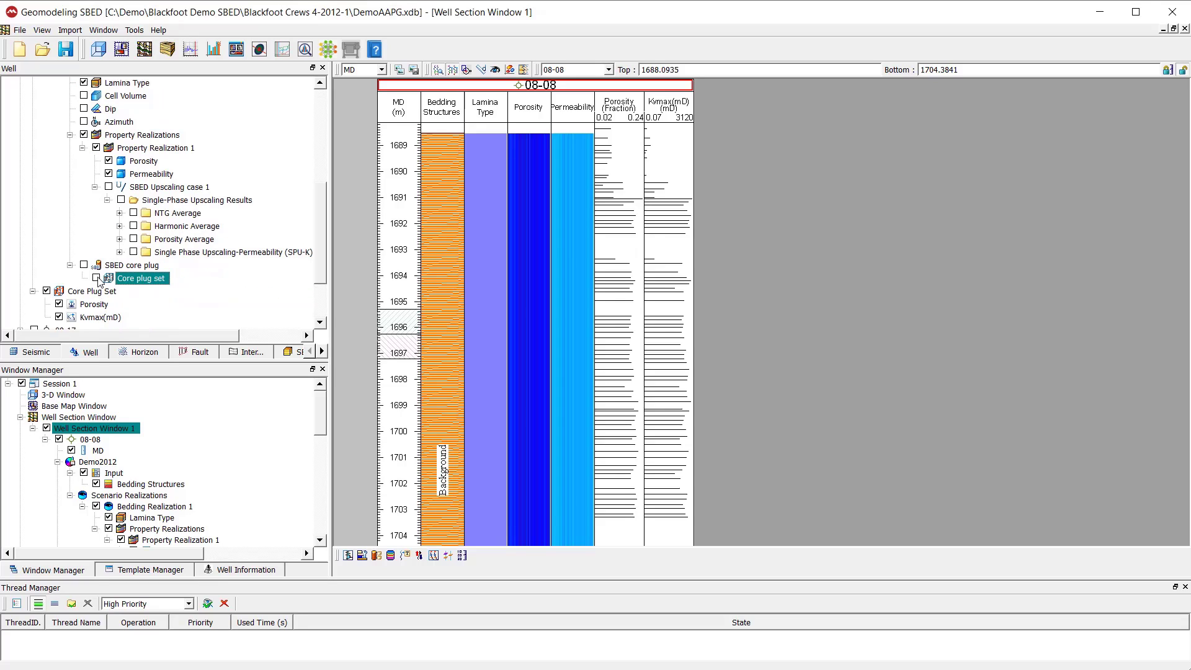
{"action": "left_click", "coordinate": [97, 278]}
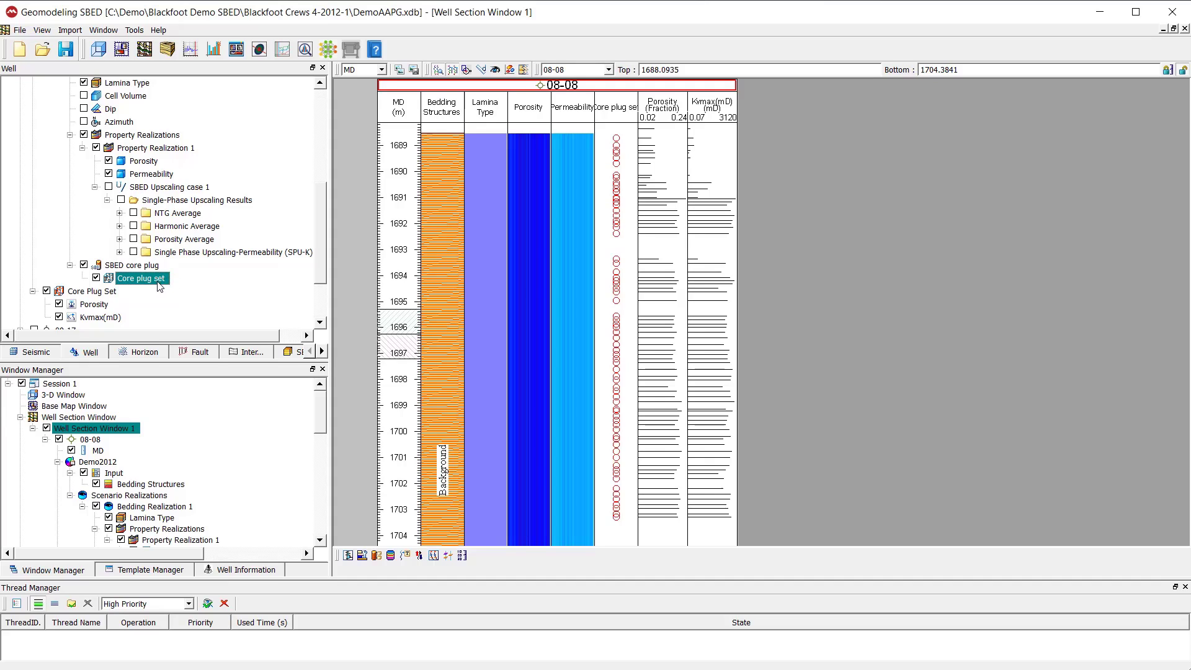
{"action": "left_click", "coordinate": [194, 295]}
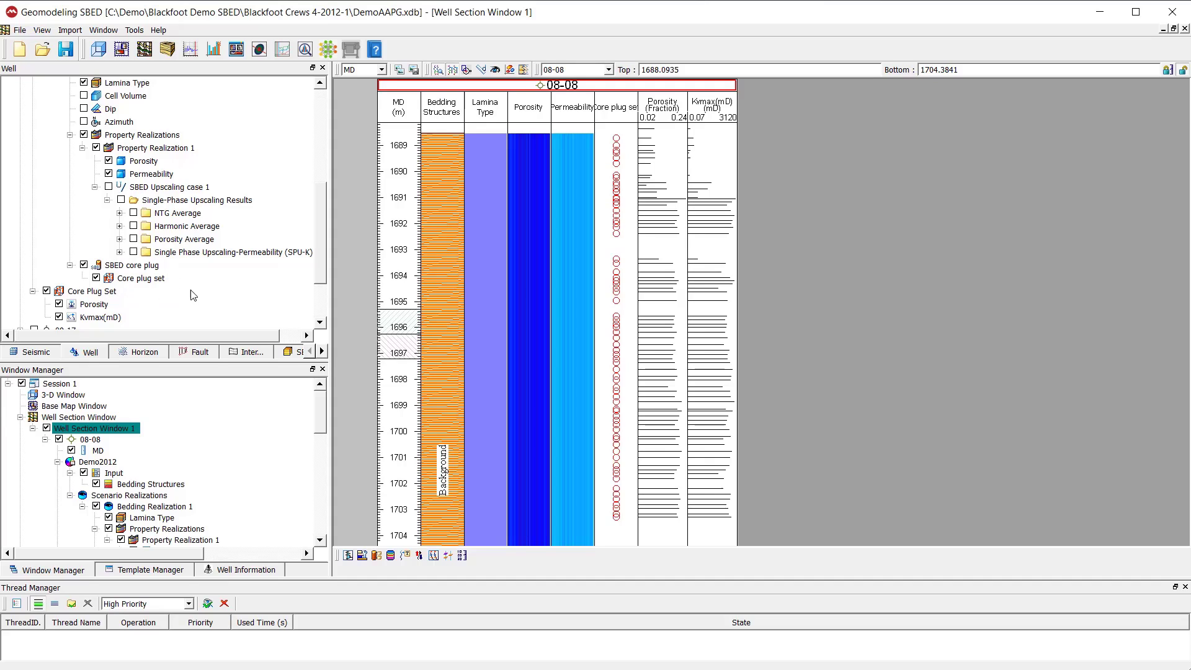
{"action": "left_click", "coordinate": [167, 283]}
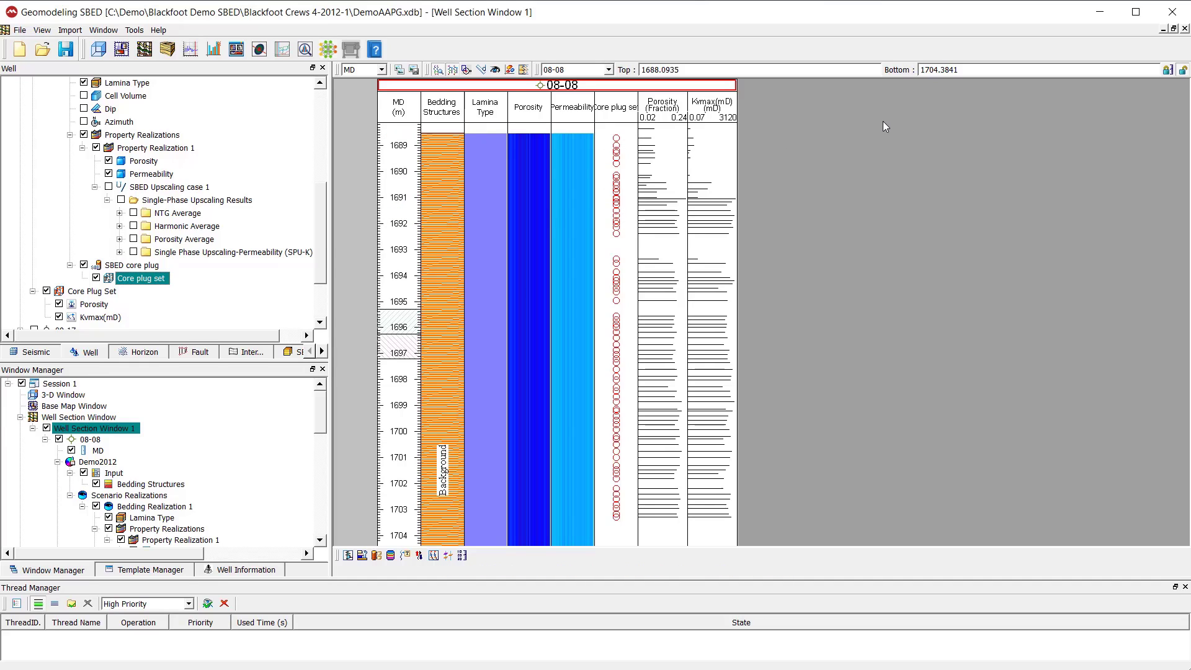
{"action": "left_click", "coordinate": [202, 282]}
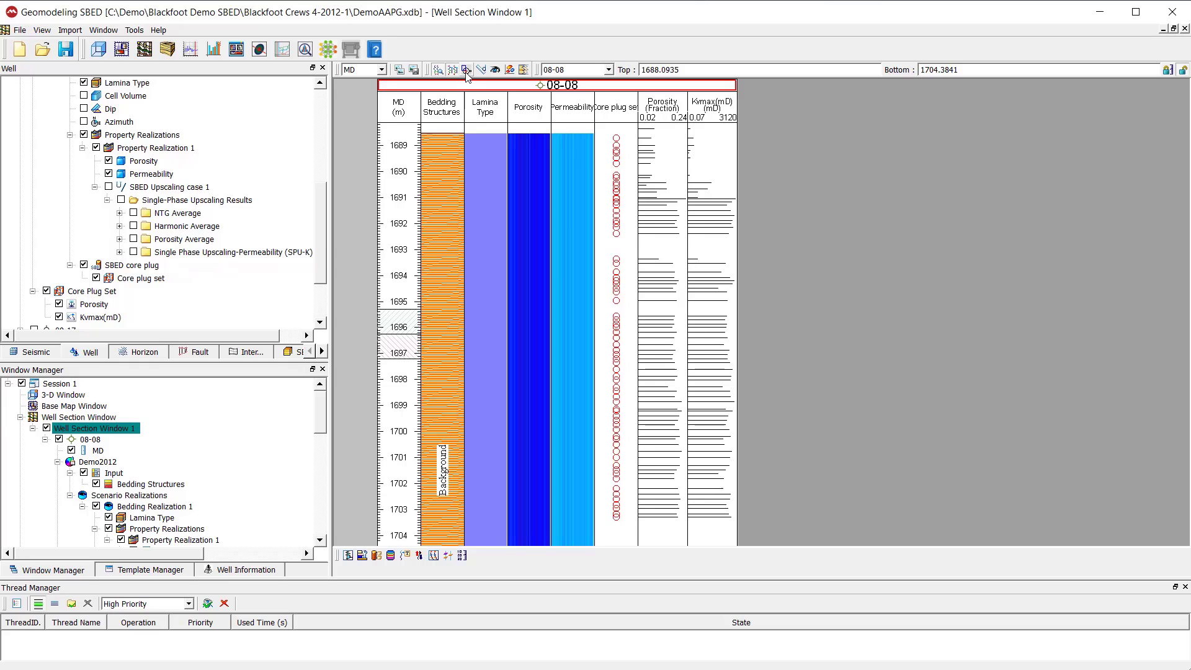
{"action": "left_click_drag", "start_coordinate": [623, 134], "coordinate": [643, 530]}
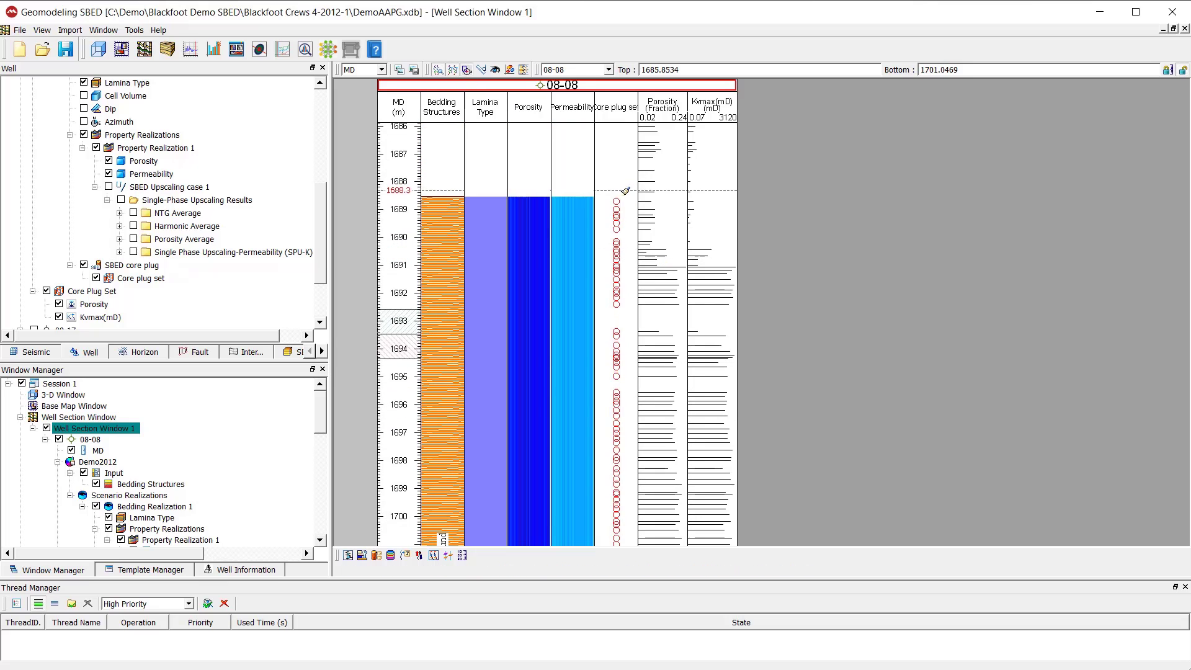
{"action": "left_click_drag", "start_coordinate": [627, 191], "coordinate": [627, 322]}
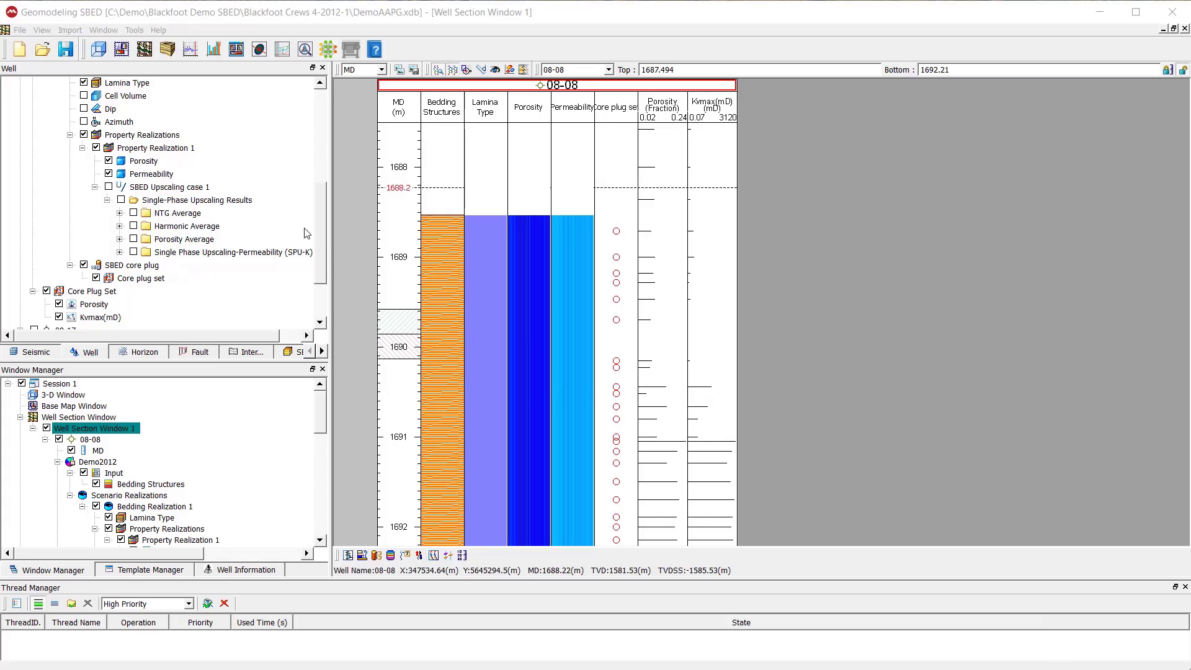
Step: Open the spreadsheet for the extracted Core plug set and enlarge its window
{"action": "left_click", "coordinate": [154, 279]}
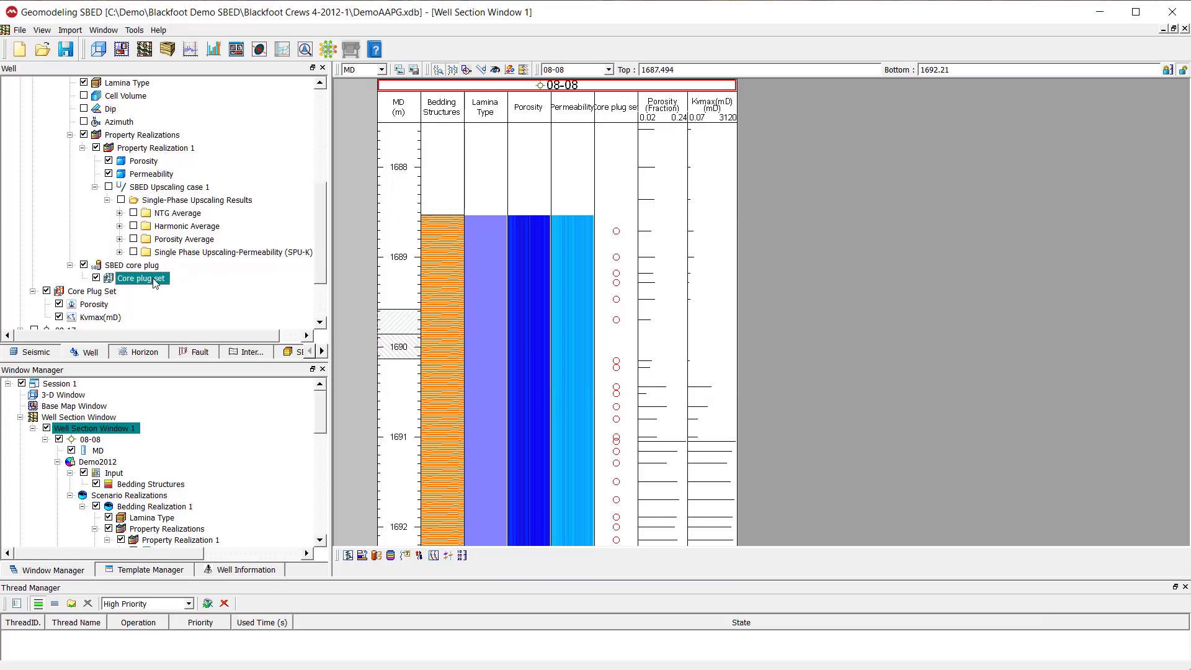
{"action": "right_click", "coordinate": [154, 281]}
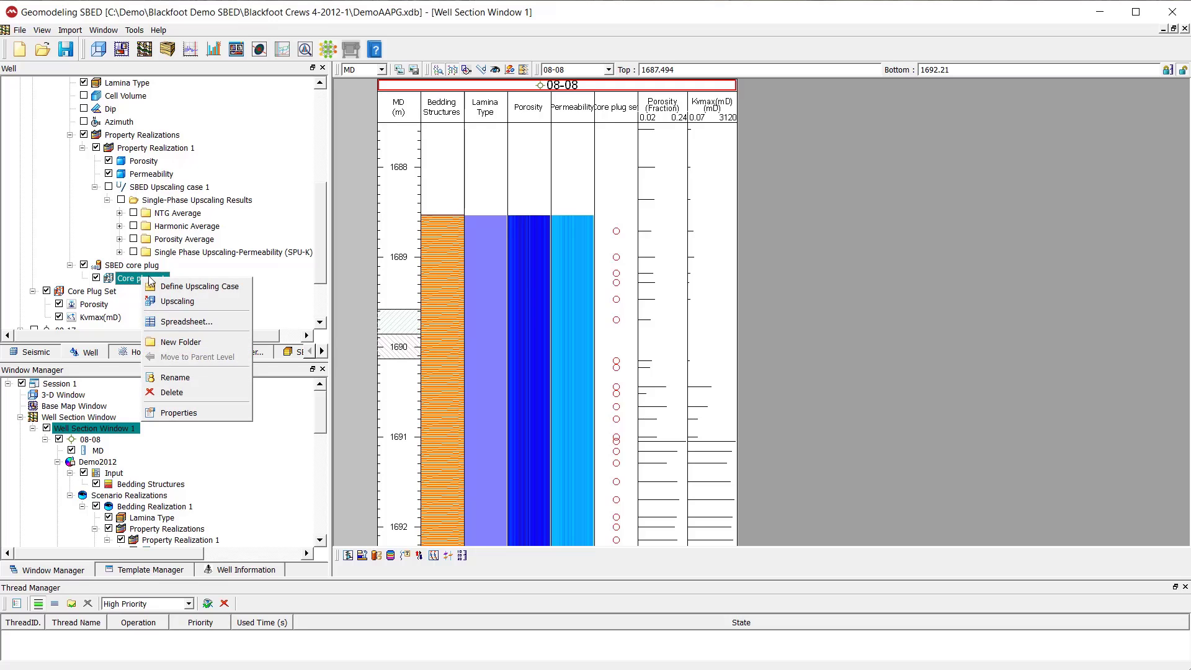
{"action": "left_click", "coordinate": [194, 321]}
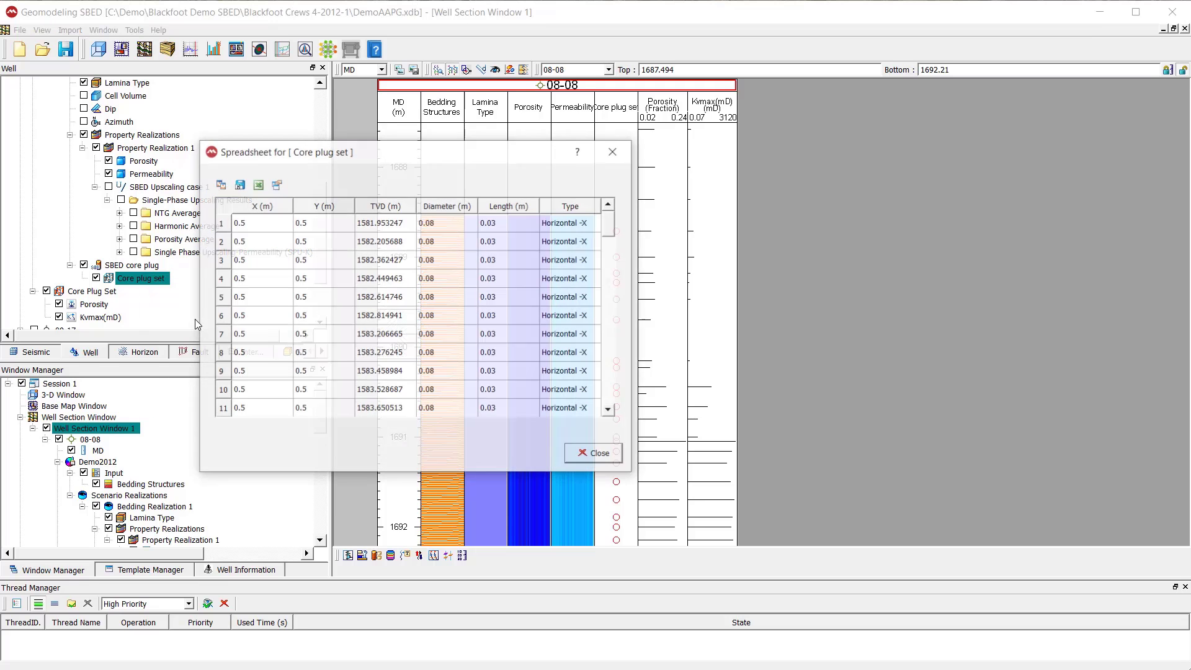
{"action": "left_click_drag", "start_coordinate": [515, 163], "coordinate": [644, 105]}
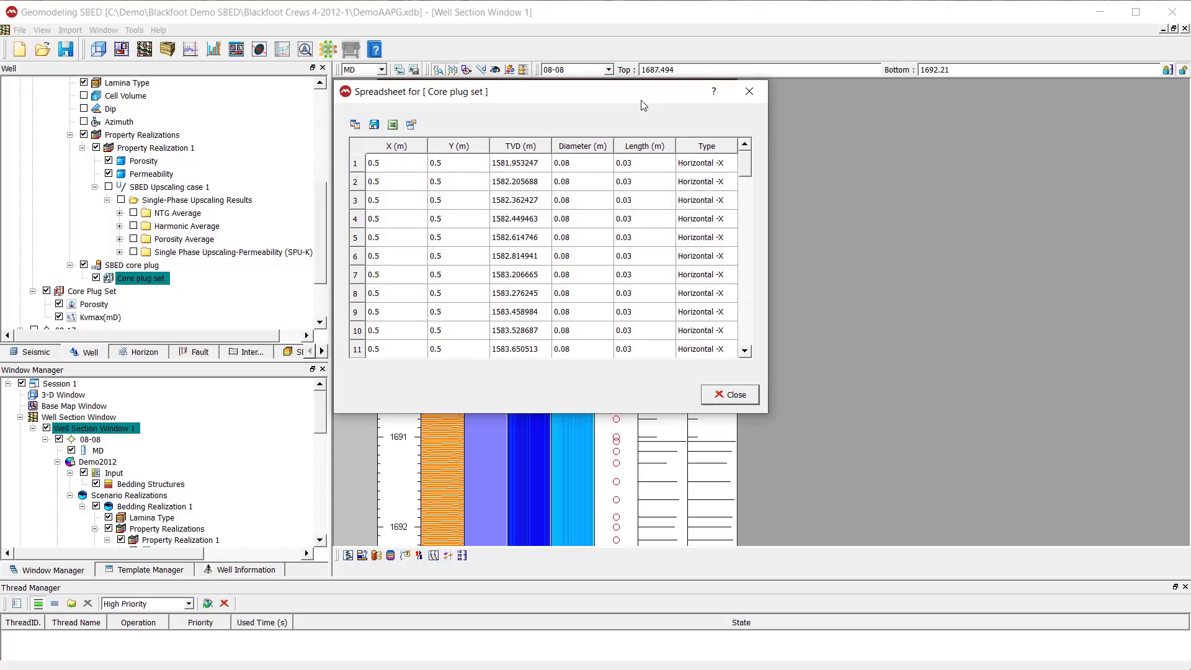
{"action": "left_click_drag", "start_coordinate": [768, 415], "coordinate": [1070, 585]}
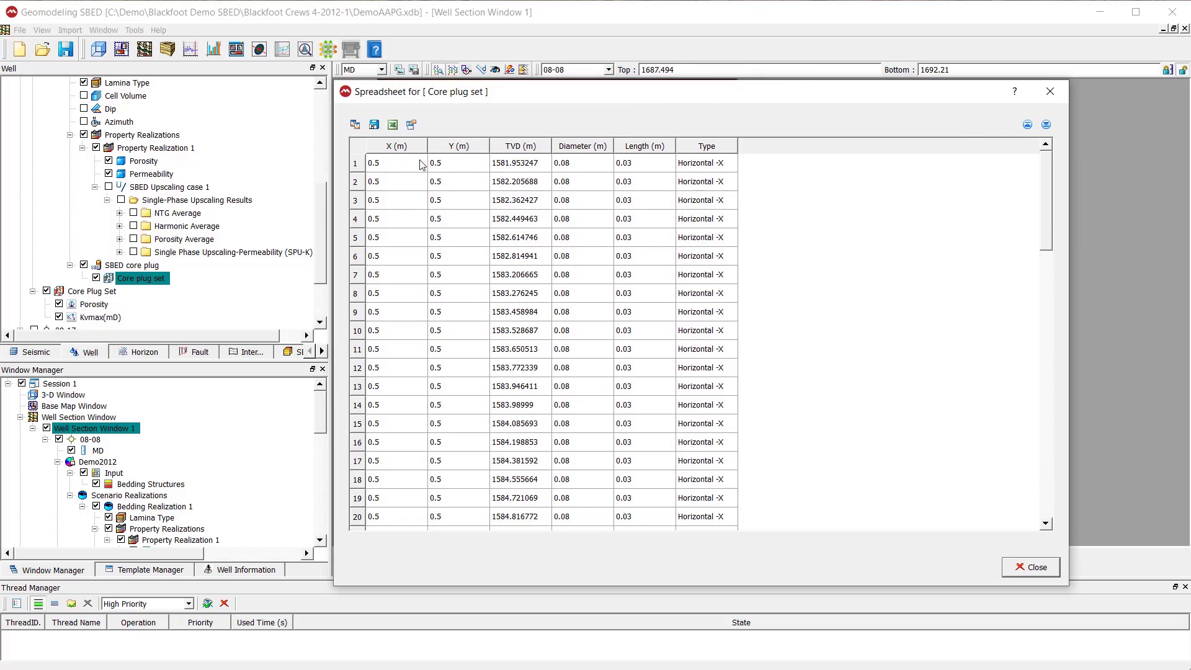
Step: Examine the plugs' TVD, diameter, length and type through the last row, and select the TVD column
{"action": "left_click", "coordinate": [523, 165]}
{"action": "left_click", "coordinate": [600, 171]}
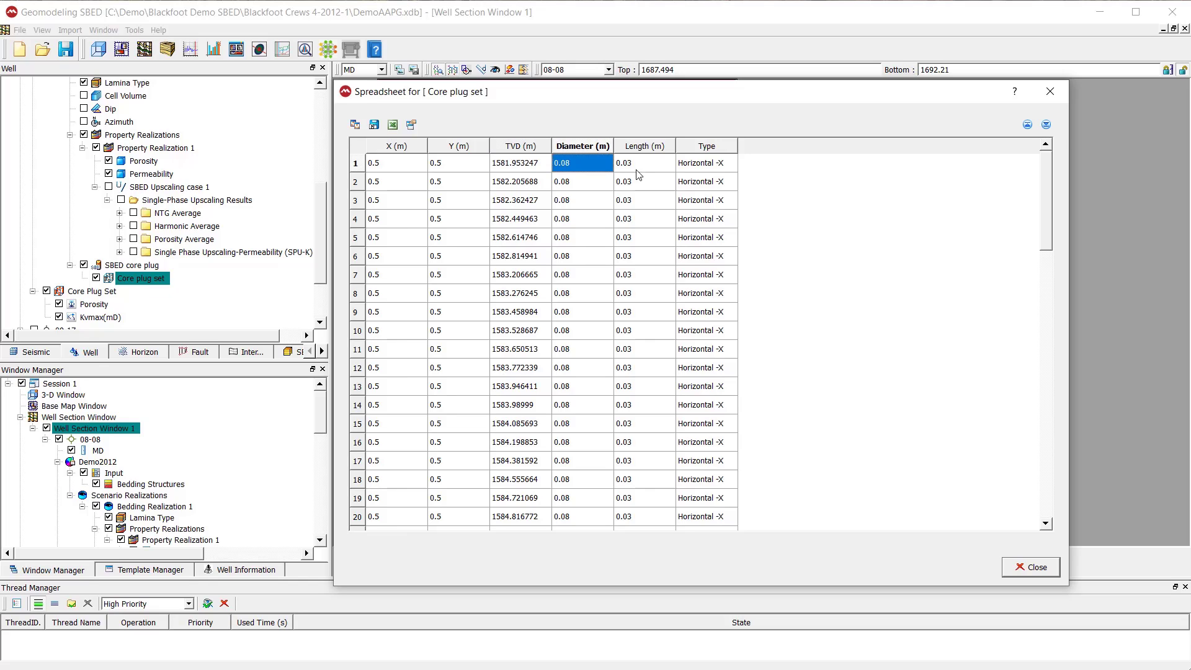
{"action": "left_click", "coordinate": [641, 174]}
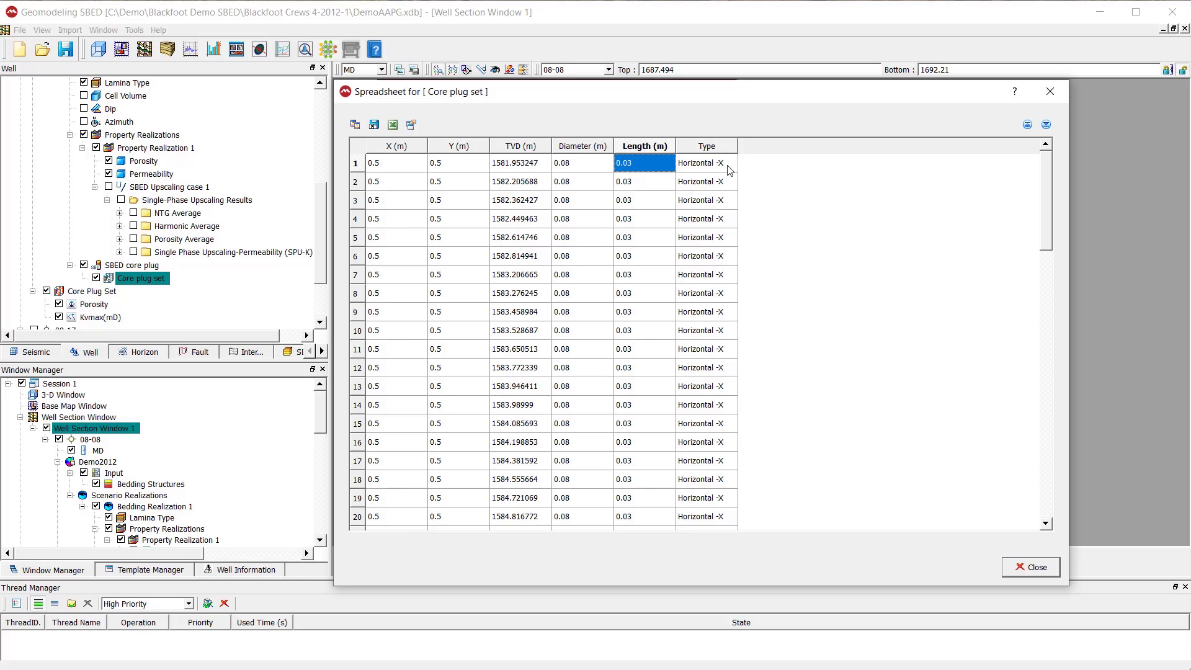
{"action": "left_click", "coordinate": [780, 181]}
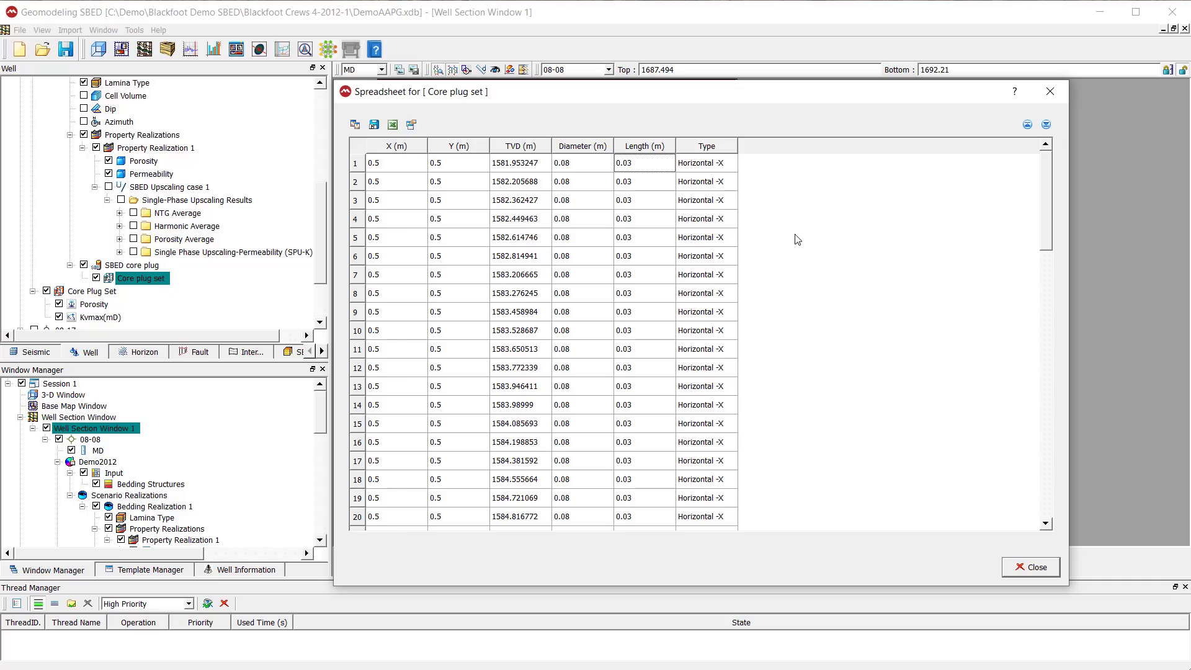
{"action": "left_click_drag", "start_coordinate": [1044, 195], "coordinate": [1078, 656]}
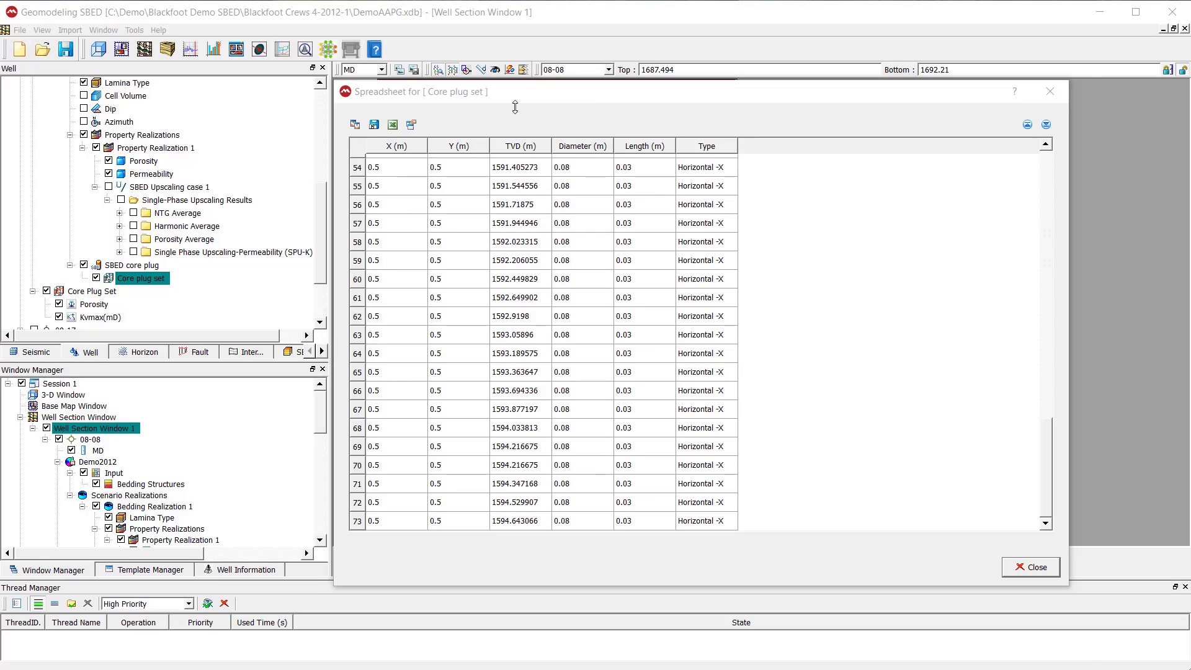
{"action": "left_click", "coordinate": [512, 147]}
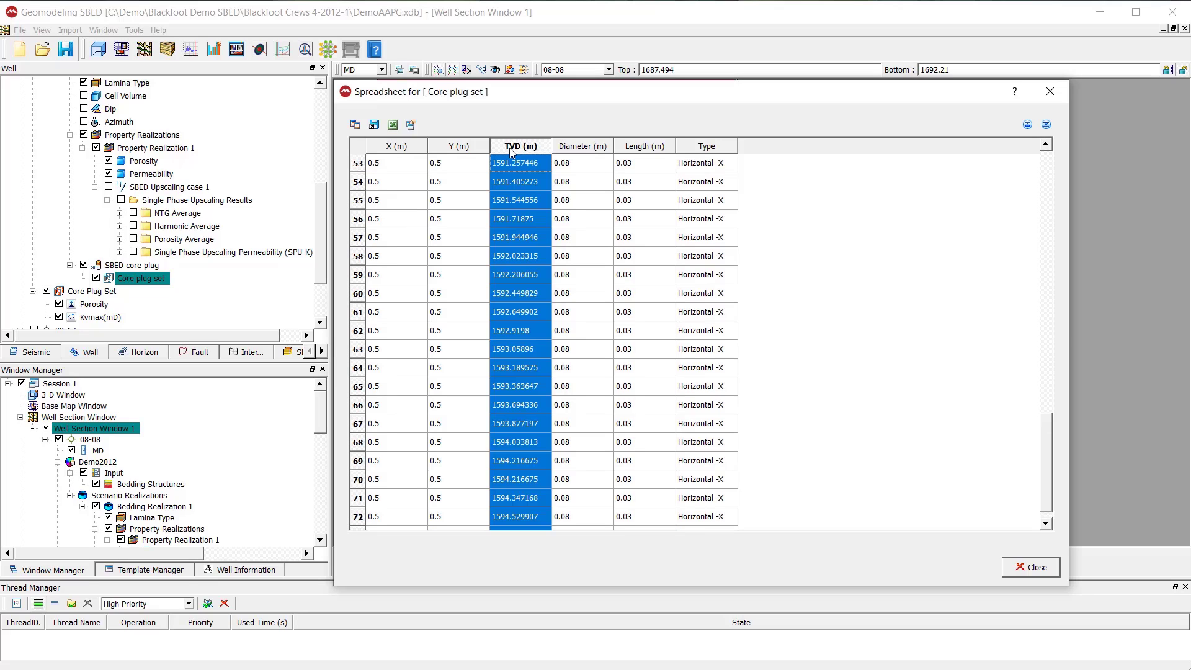